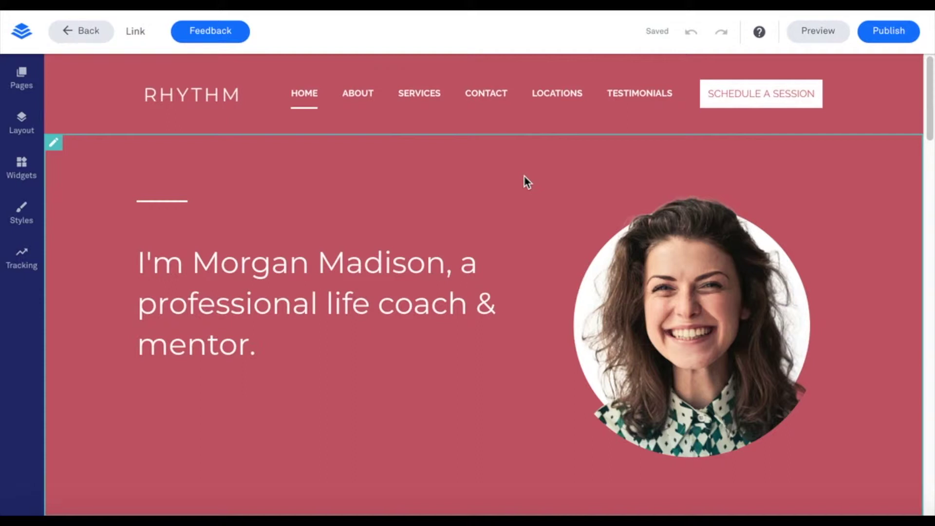
# Make the hero headline a link to the site's CONTACT page.
pyautogui.moveTo(340, 244)
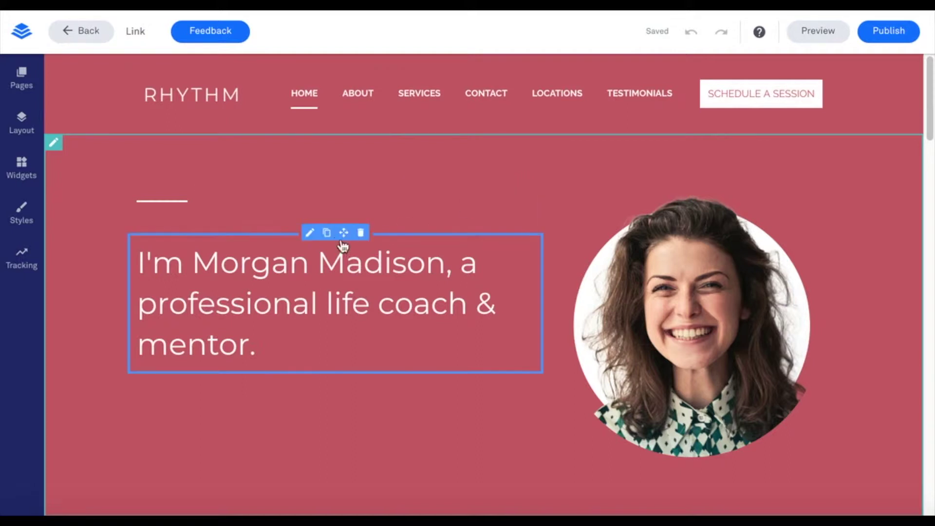
pyautogui.click(311, 235)
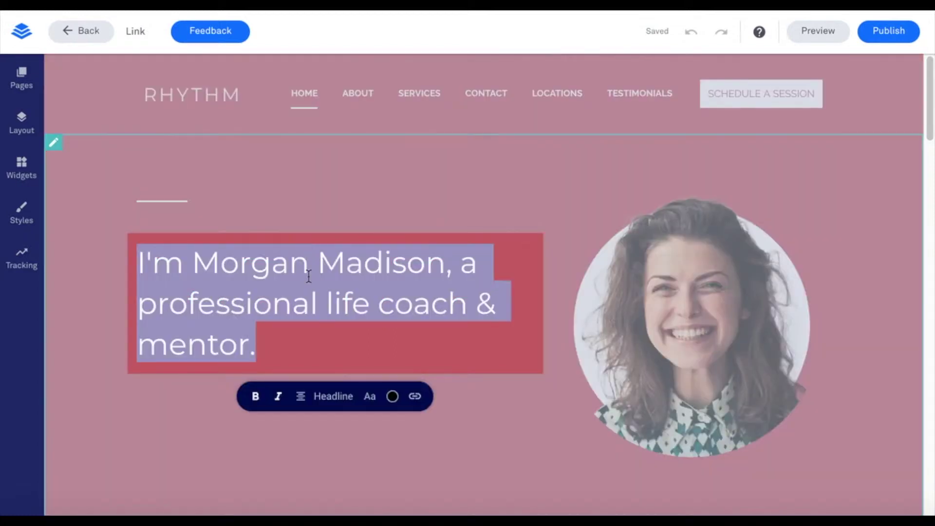
pyautogui.click(420, 408)
pyautogui.scroll(-3, 382, 396)
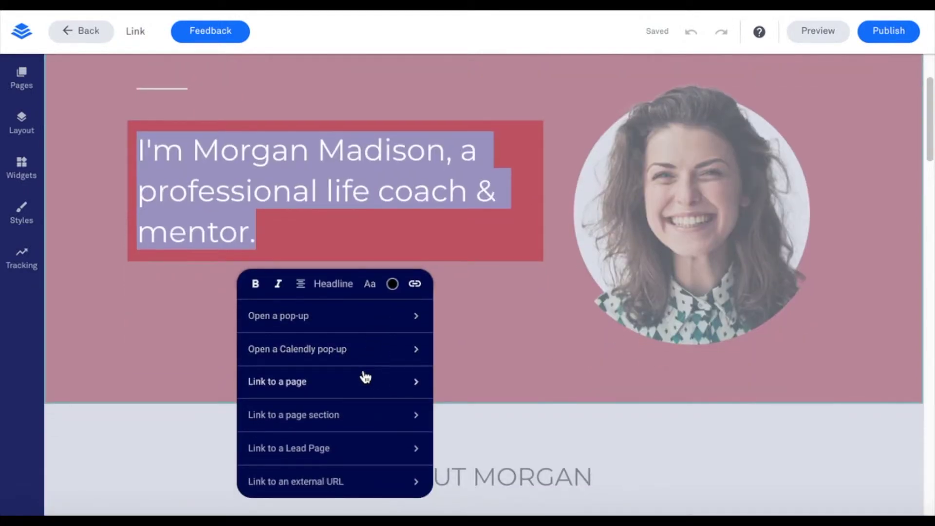
pyautogui.click(294, 385)
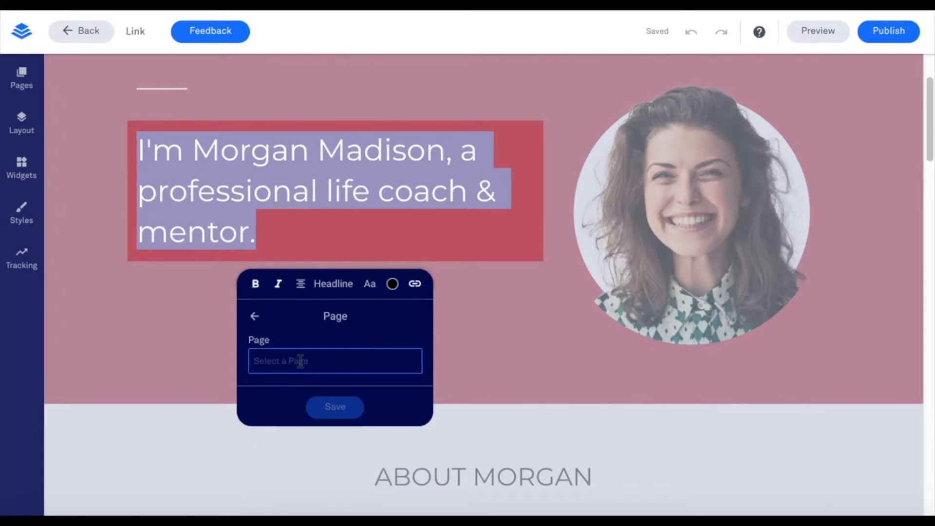
pyautogui.click(300, 361)
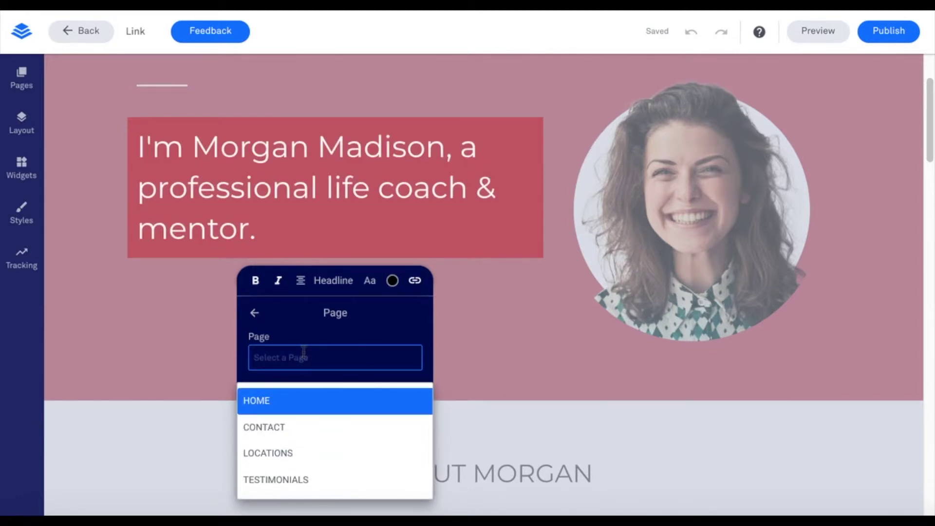
pyautogui.write('Contact')
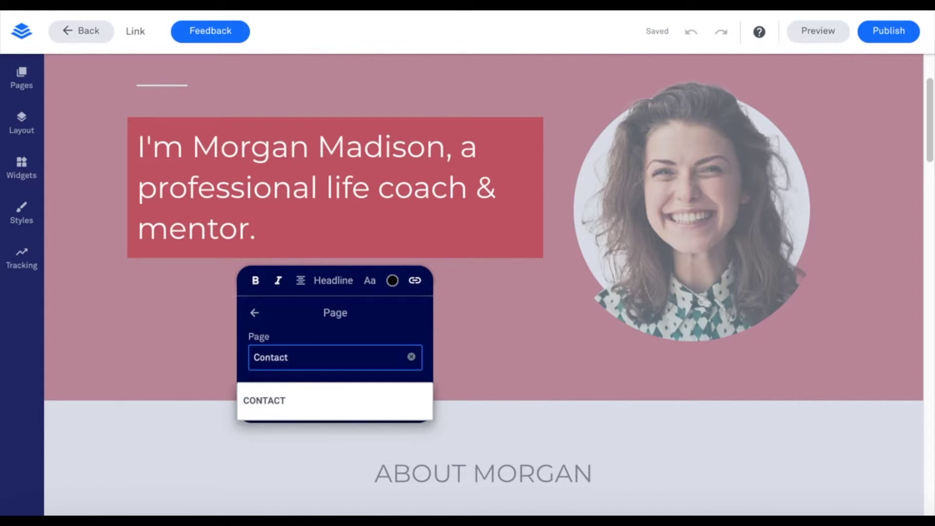
pyautogui.click(324, 411)
pyautogui.click(340, 405)
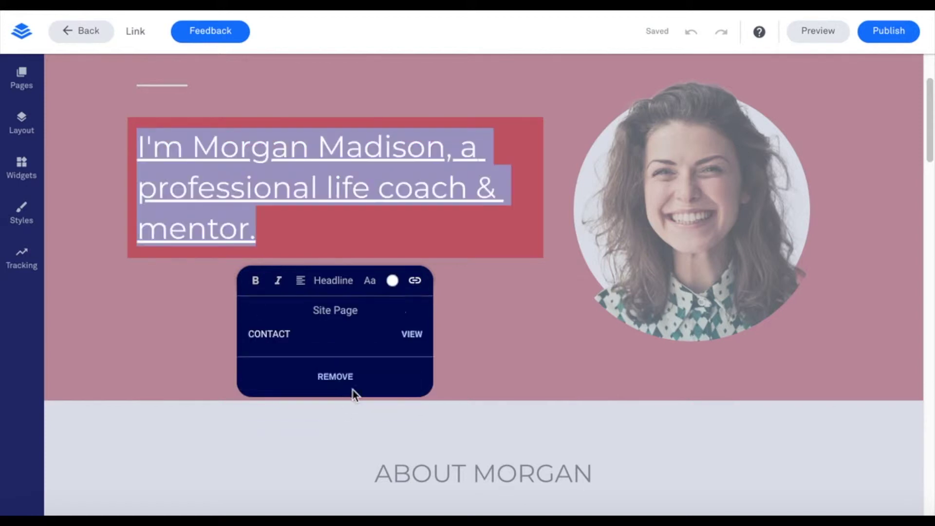
pyautogui.click(336, 232)
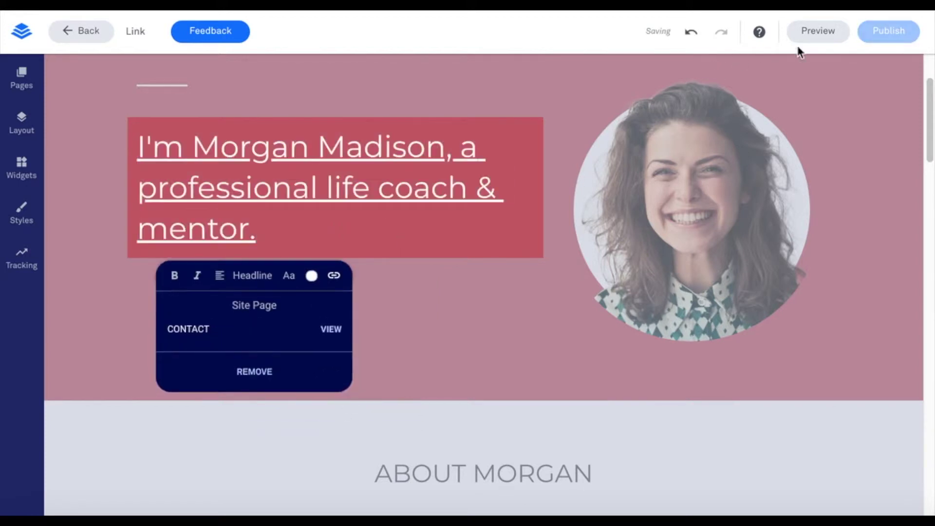
pyautogui.click(823, 36)
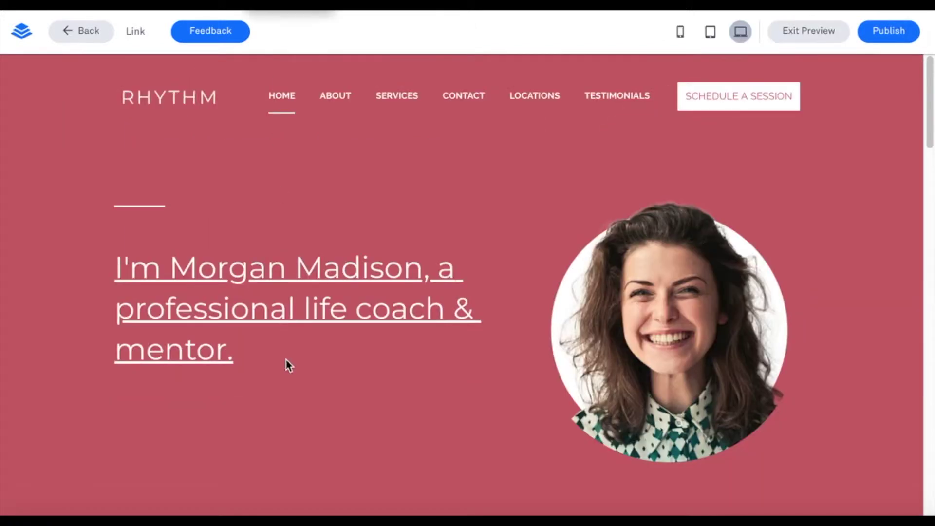
pyautogui.click(283, 316)
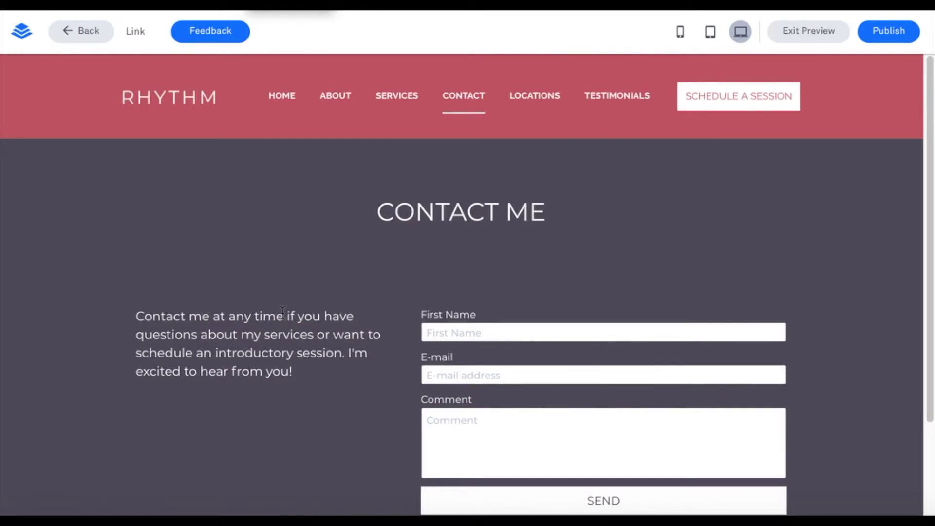
pyautogui.click(809, 32)
pyautogui.scroll(-3, 512, 261)
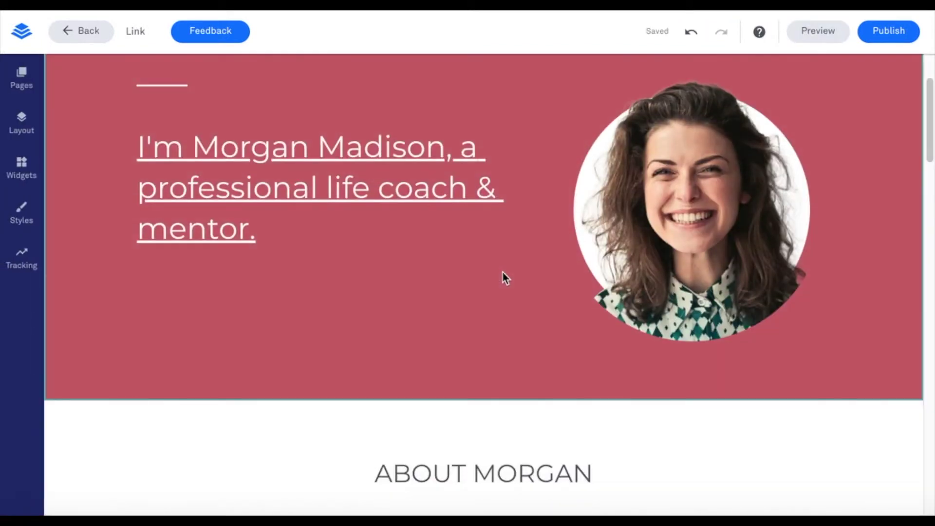
pyautogui.scroll(1, 478, 275)
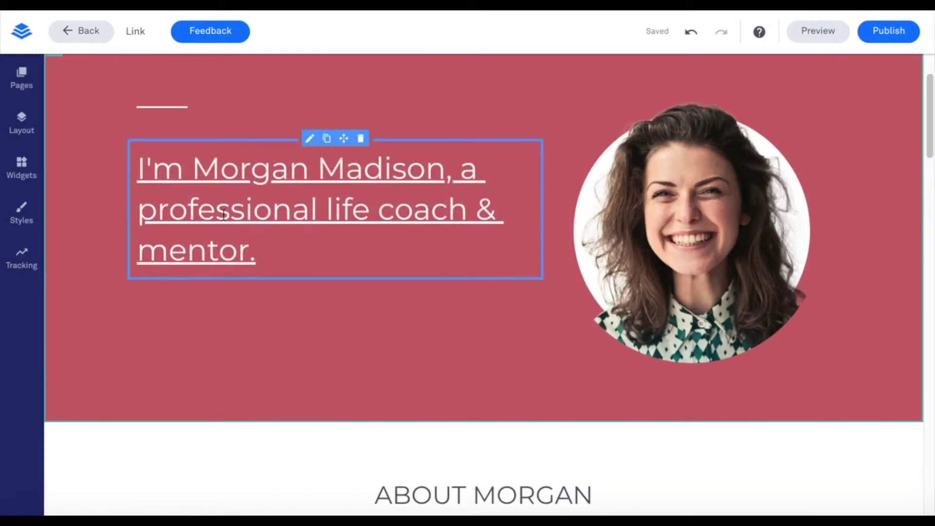
# Add a Sign Up button from Widgets below the hero headline.
pyautogui.click(22, 168)
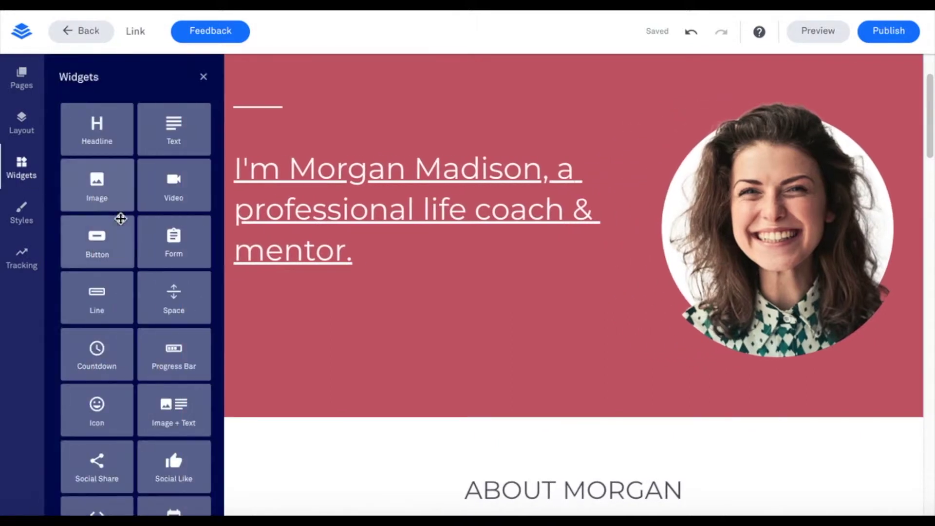
pyautogui.moveTo(97, 251); pyautogui.dragTo(371, 332)
pyautogui.click(418, 361)
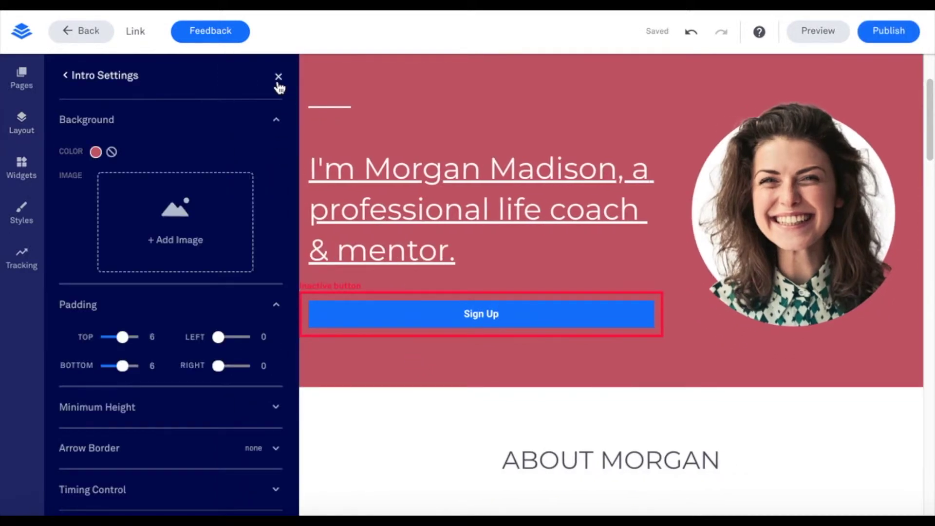
pyautogui.click(278, 78)
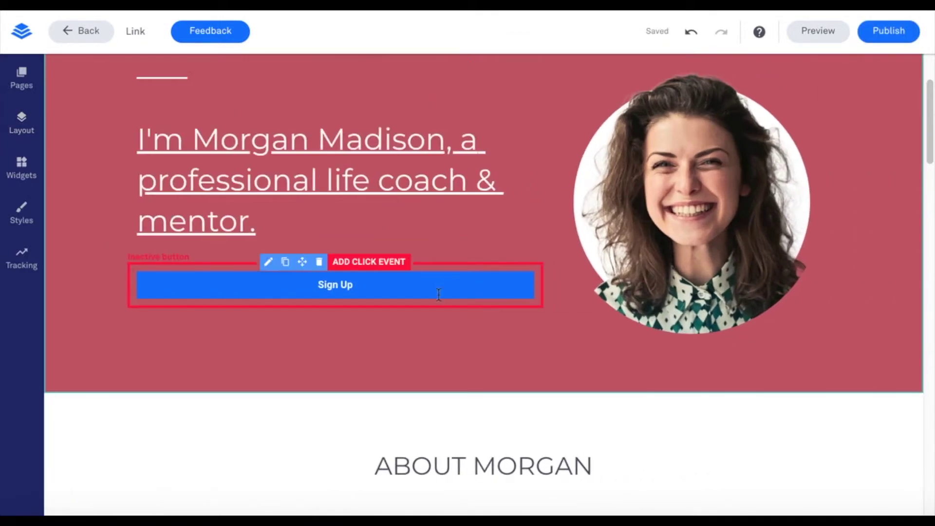
# Link the Sign Up button to the Location 2 section of the LOCATIONS page.
pyautogui.click(376, 263)
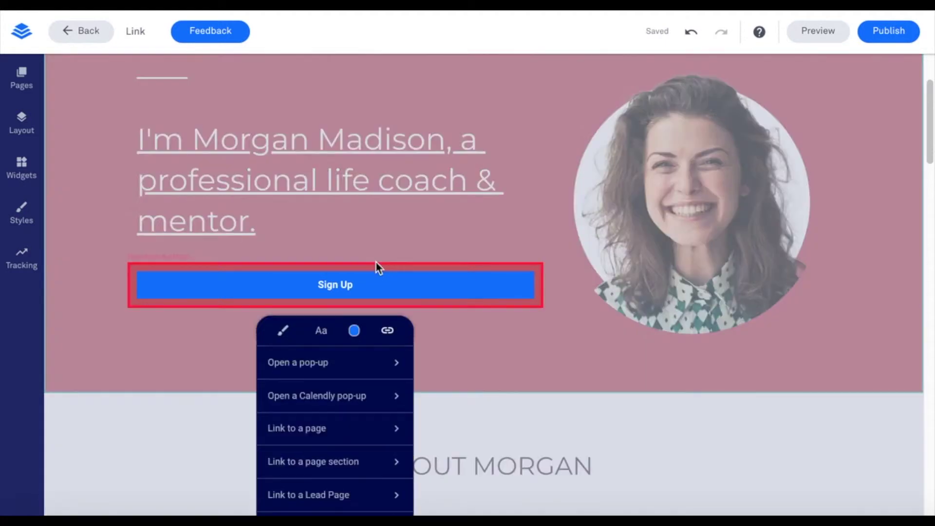
pyautogui.scroll(-1, 327, 440)
pyautogui.scroll(-1, 329, 439)
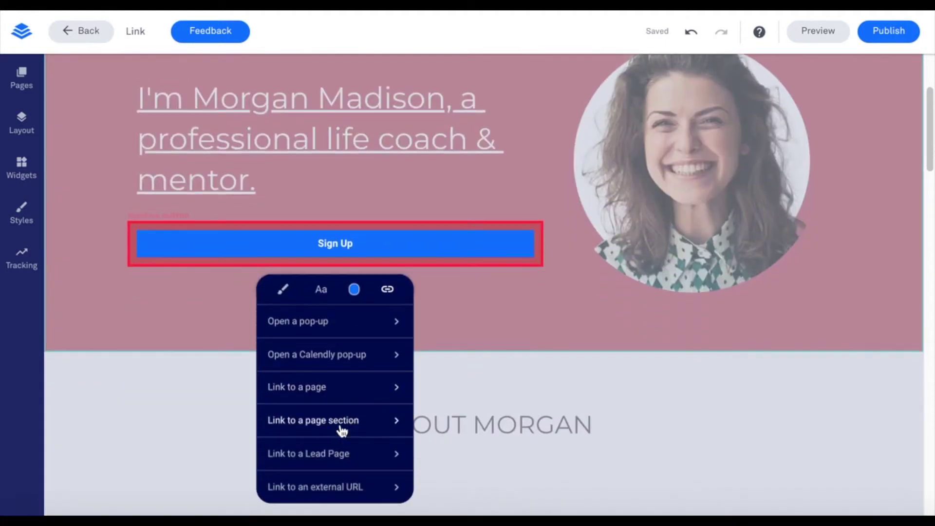
pyautogui.click(376, 429)
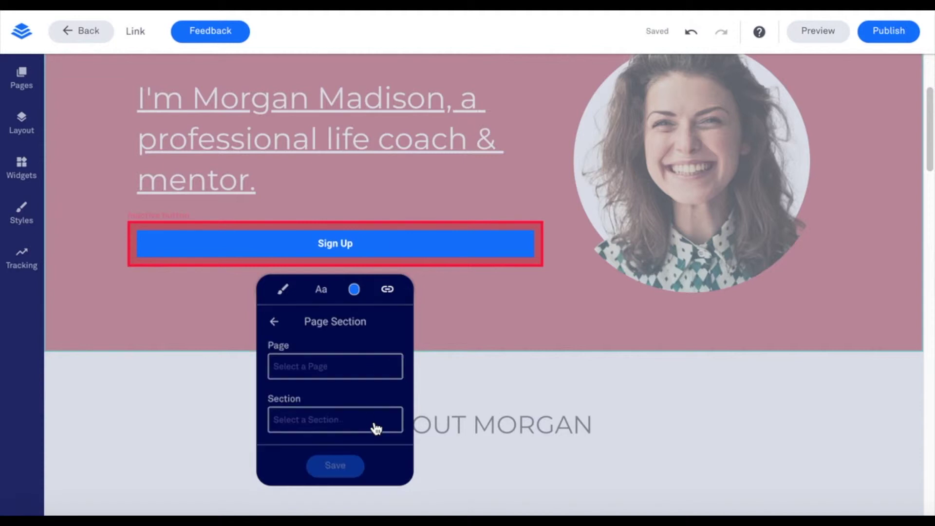
pyautogui.click(342, 368)
pyautogui.click(324, 463)
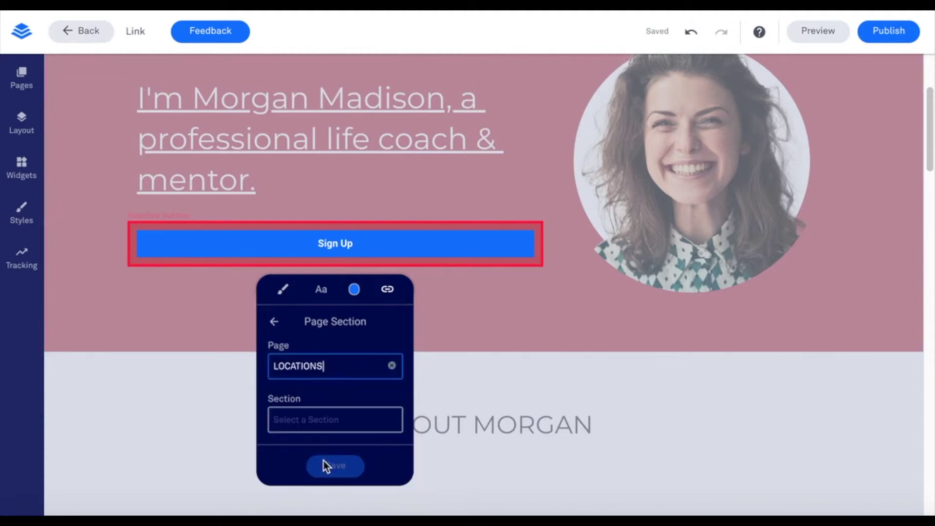
pyautogui.click(330, 419)
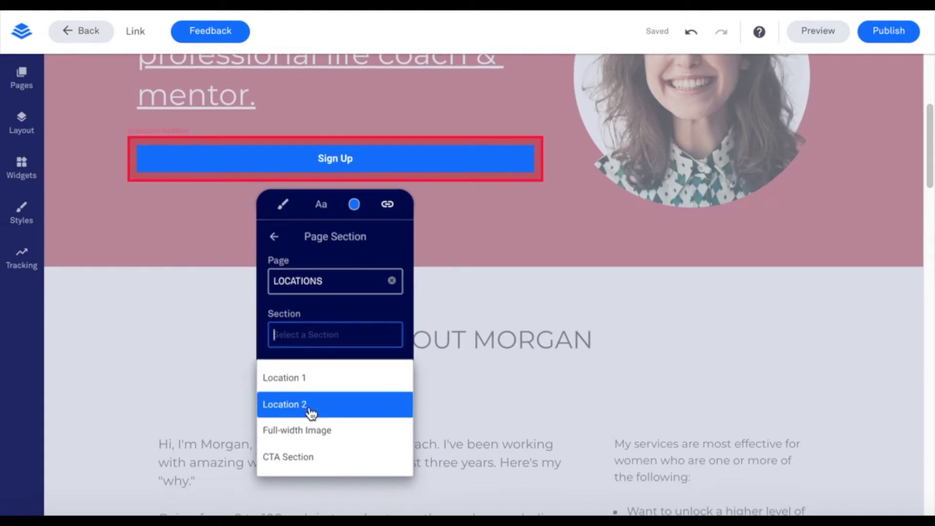
pyautogui.click(309, 409)
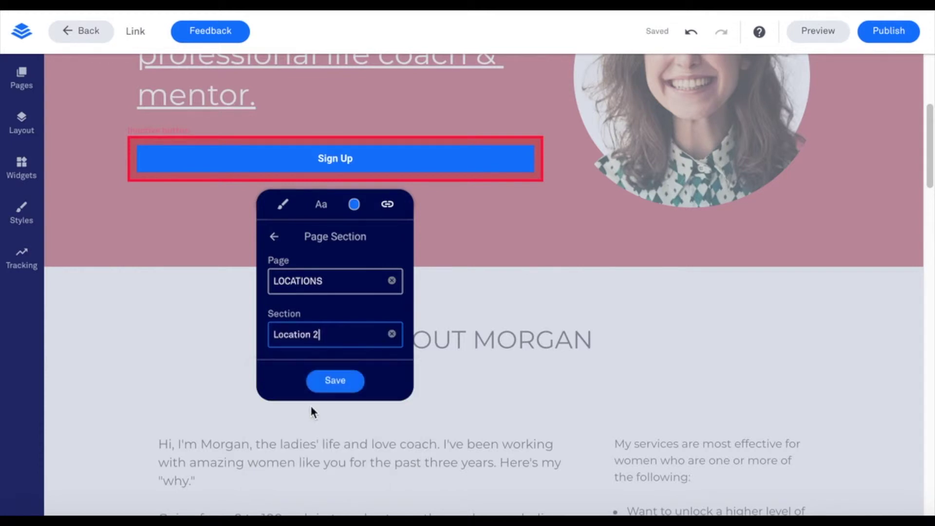
pyautogui.click(344, 387)
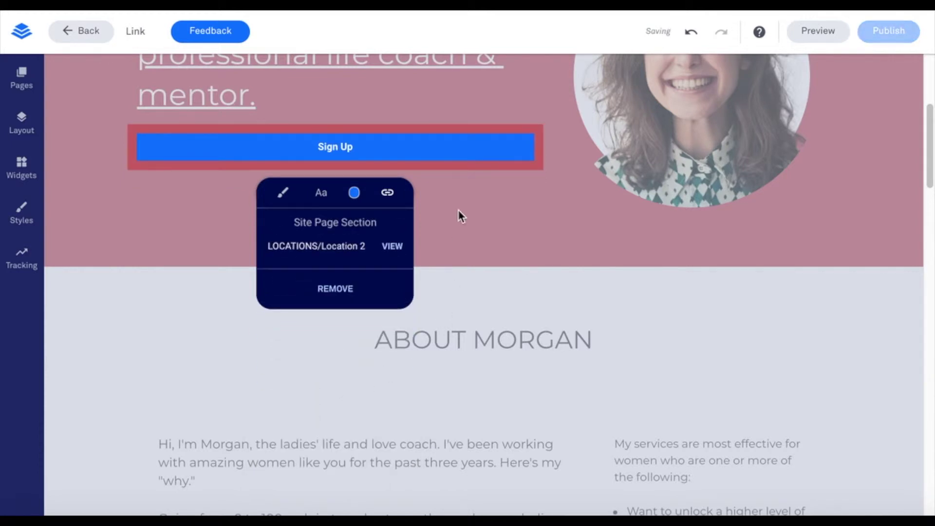
pyautogui.click(319, 116)
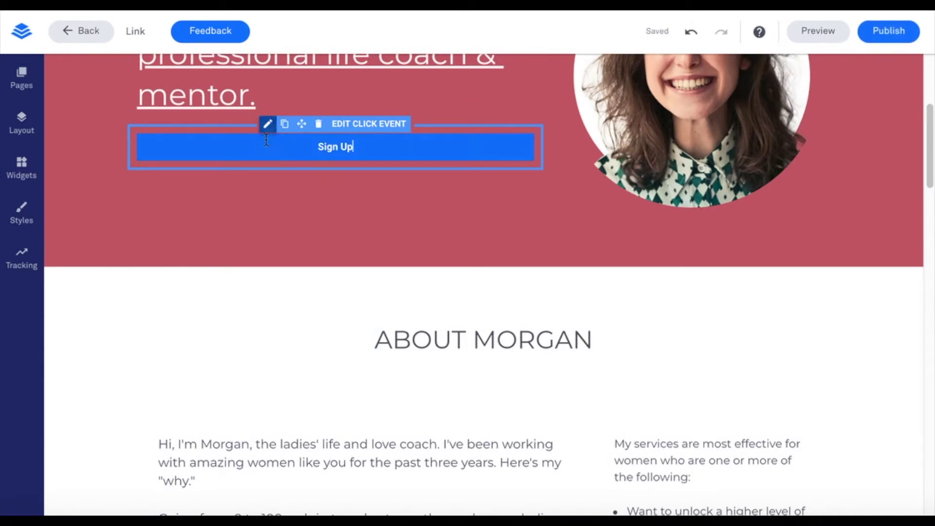
pyautogui.click(818, 30)
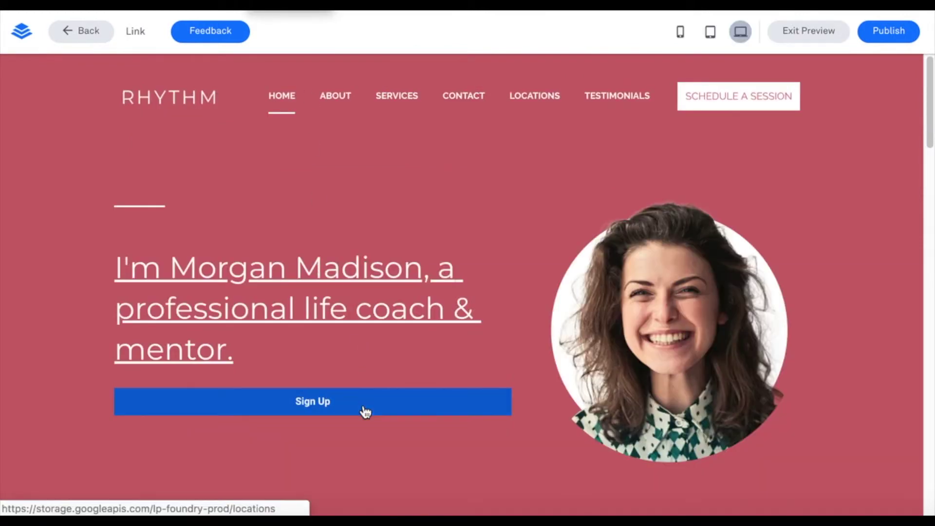
# Test Sign Up in the preview, landing on the Locations office section with the St Paul map.
pyautogui.click(365, 412)
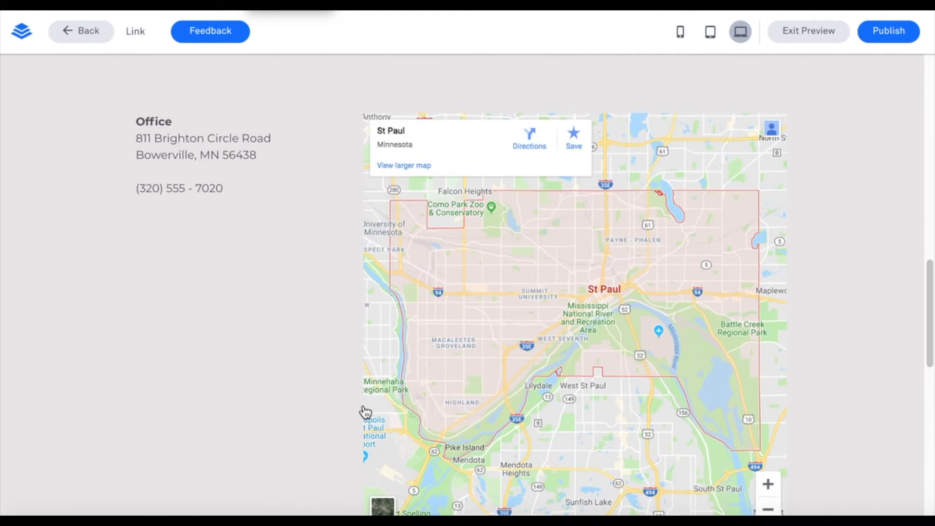
# Back in the editor, add a new Link item to the Primary Navigation.
pyautogui.click(786, 39)
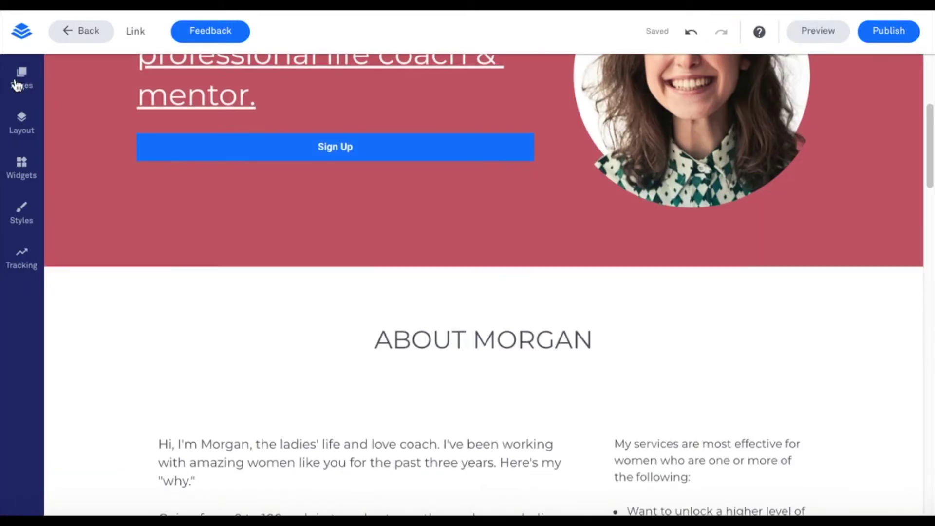
pyautogui.click(20, 85)
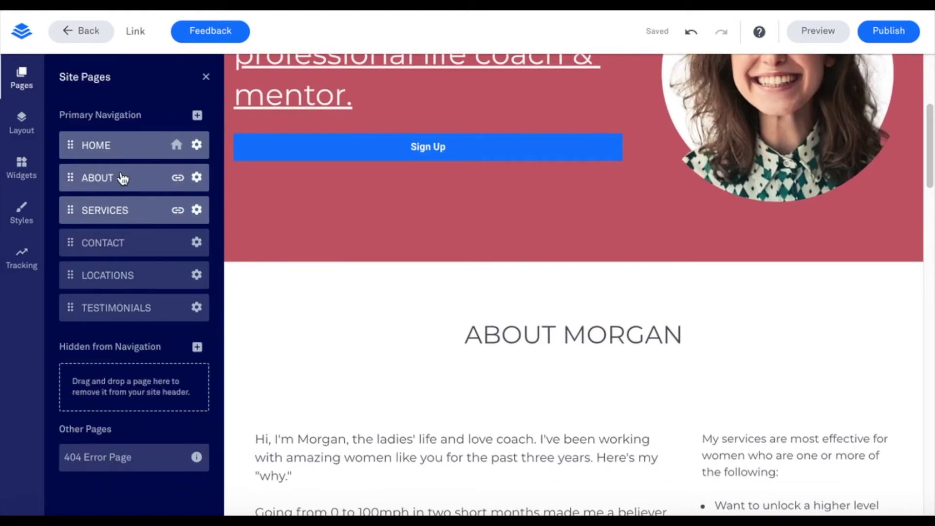
pyautogui.click(197, 117)
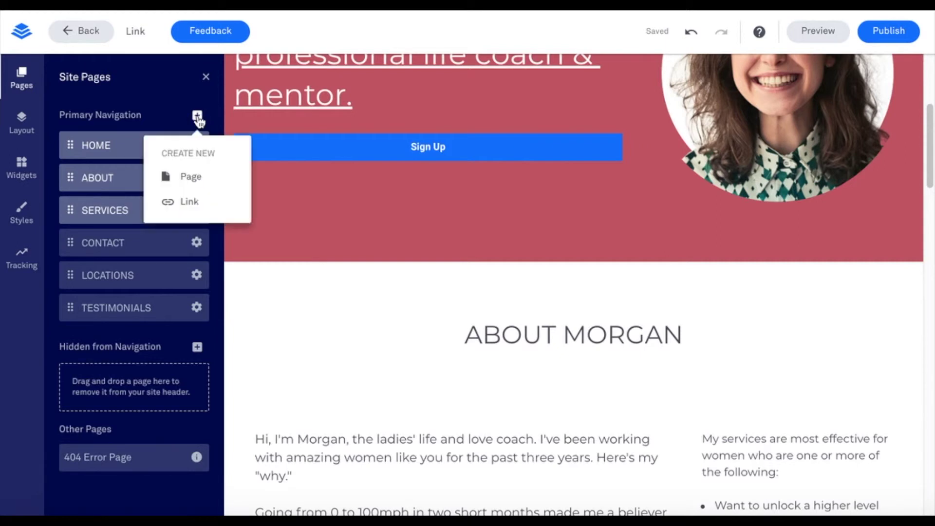
pyautogui.click(193, 203)
# Name the link 'Test', target the TESTIMONIALS page's Testimonials section, and save.
pyautogui.click(505, 228)
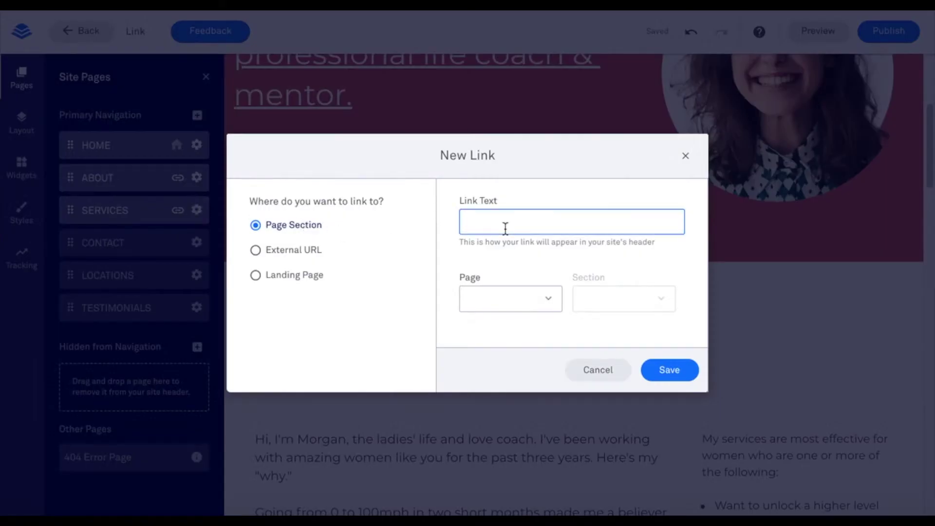
pyautogui.click(505, 228)
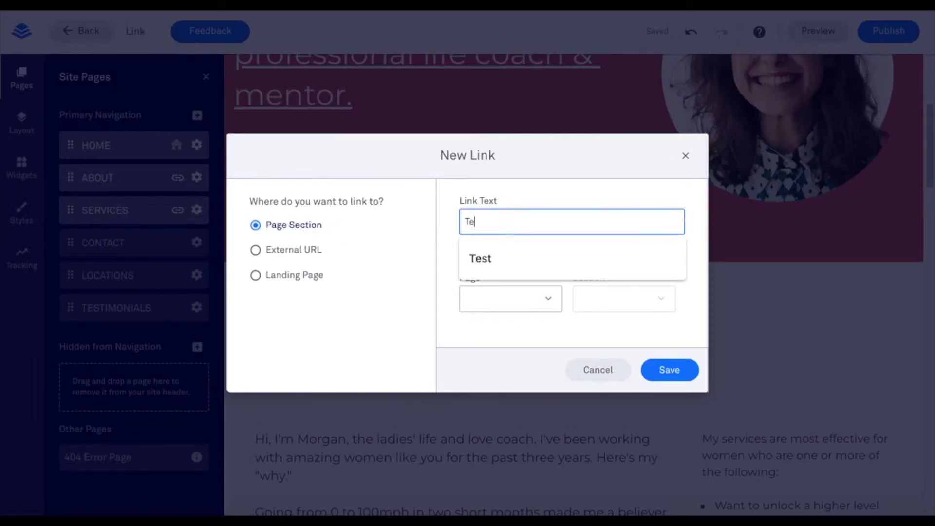
pyautogui.click(498, 261)
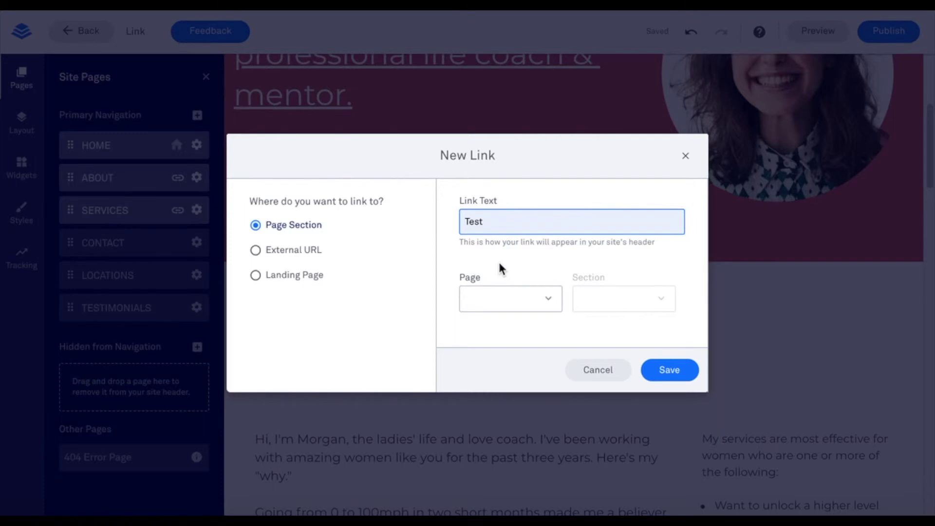
pyautogui.click(506, 301)
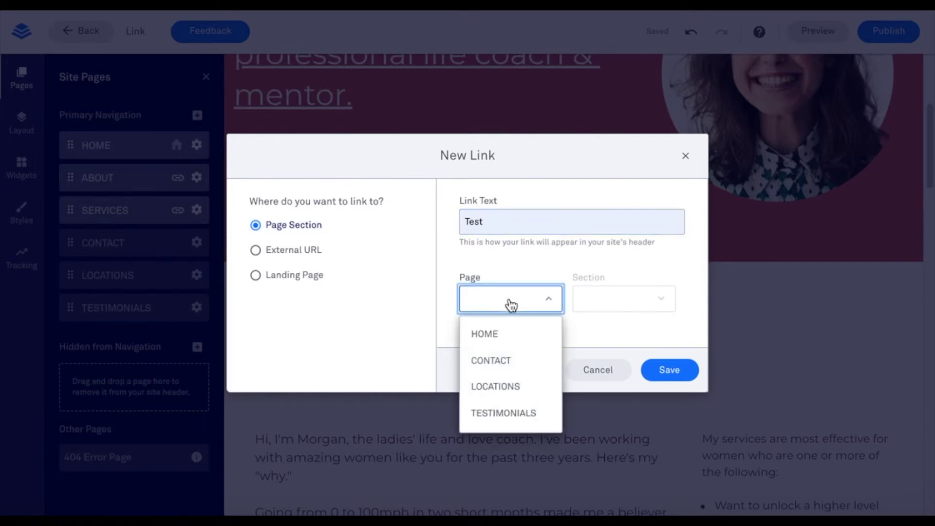
pyautogui.click(523, 420)
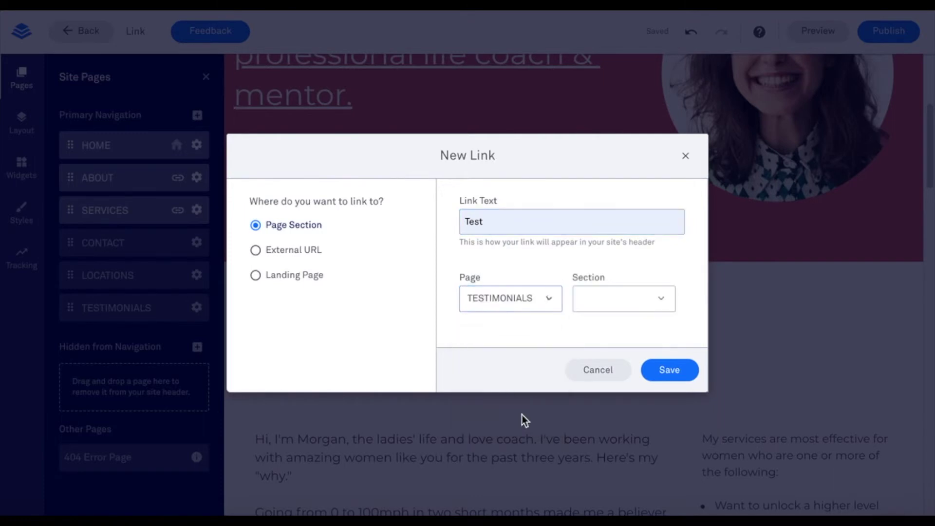
pyautogui.click(615, 303)
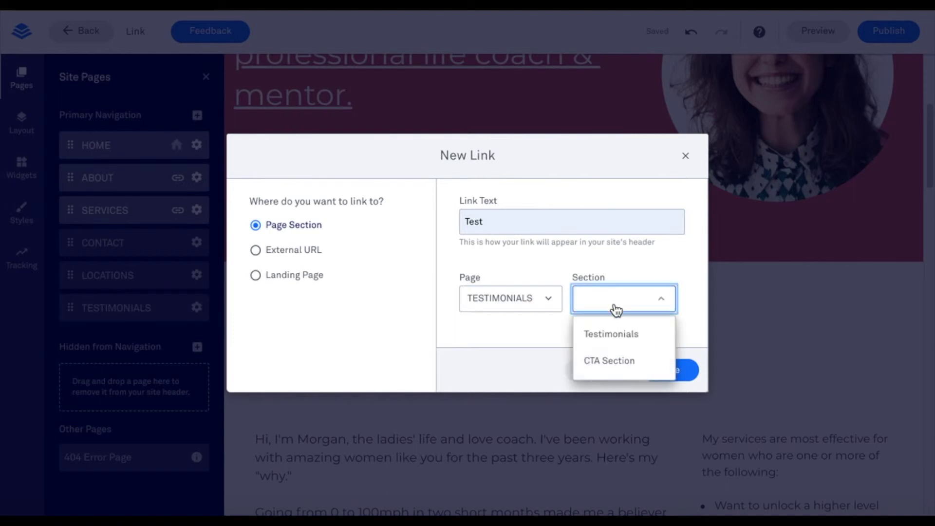
pyautogui.click(611, 336)
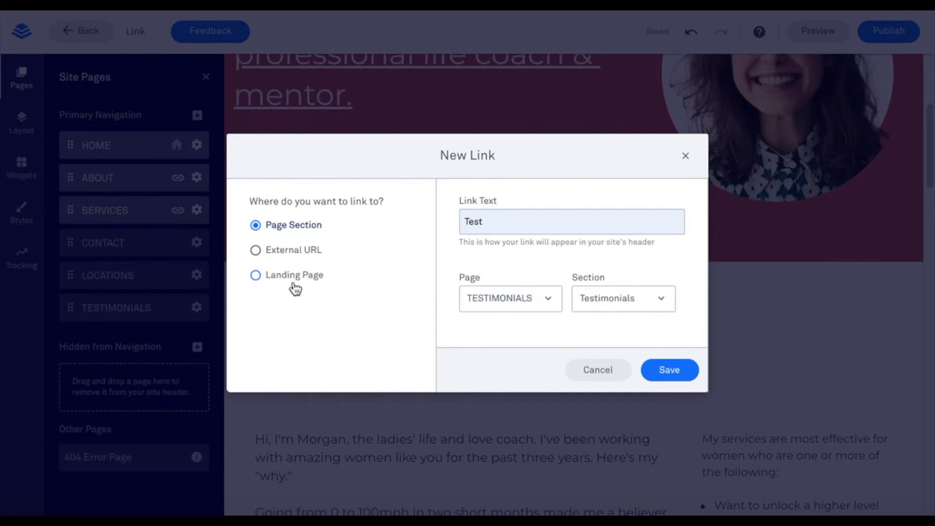
pyautogui.click(669, 370)
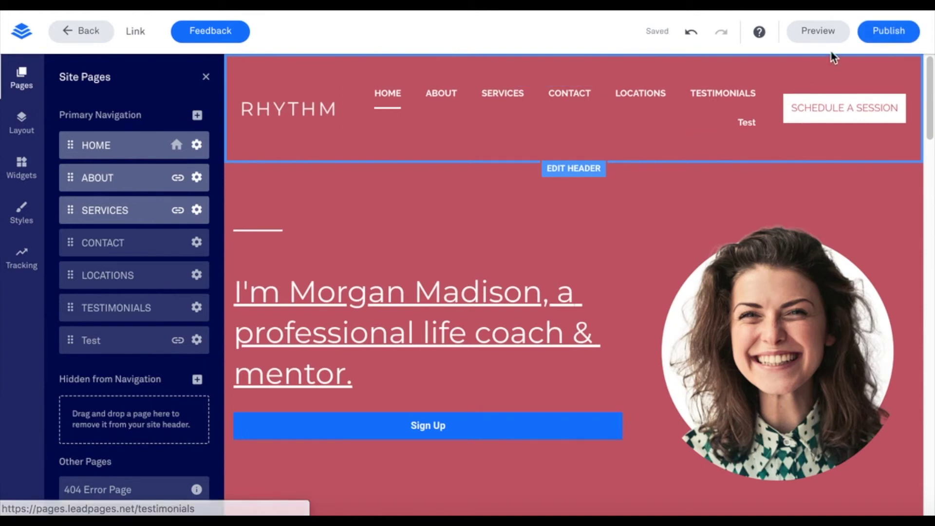
pyautogui.click(819, 33)
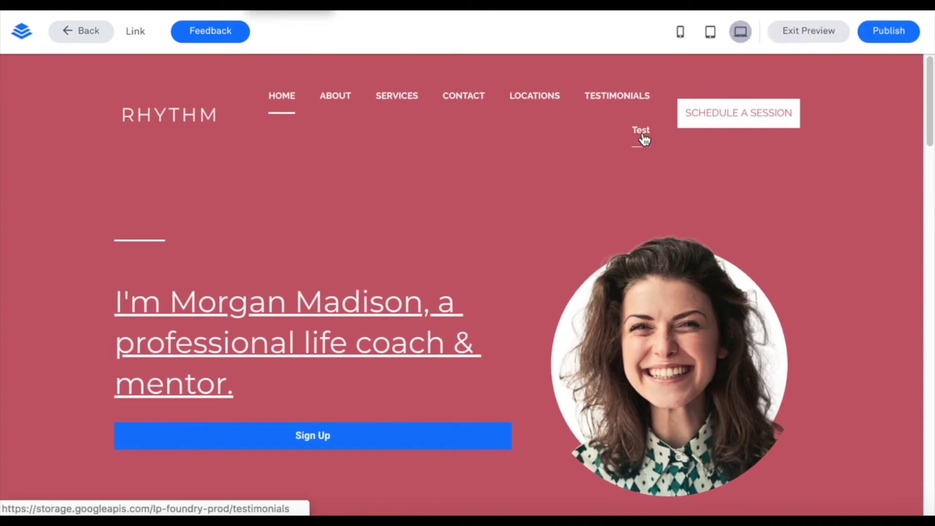
pyautogui.click(642, 138)
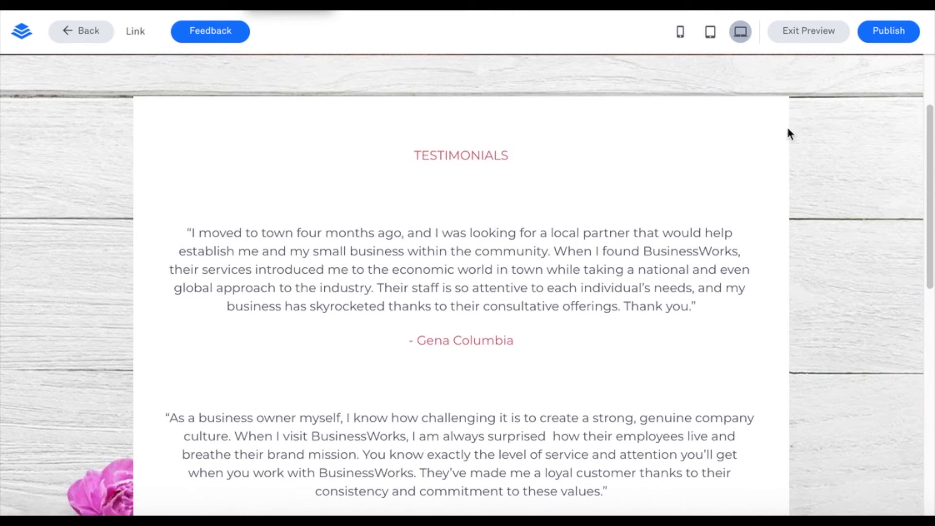
pyautogui.click(816, 32)
pyautogui.scroll(-5, 516, 278)
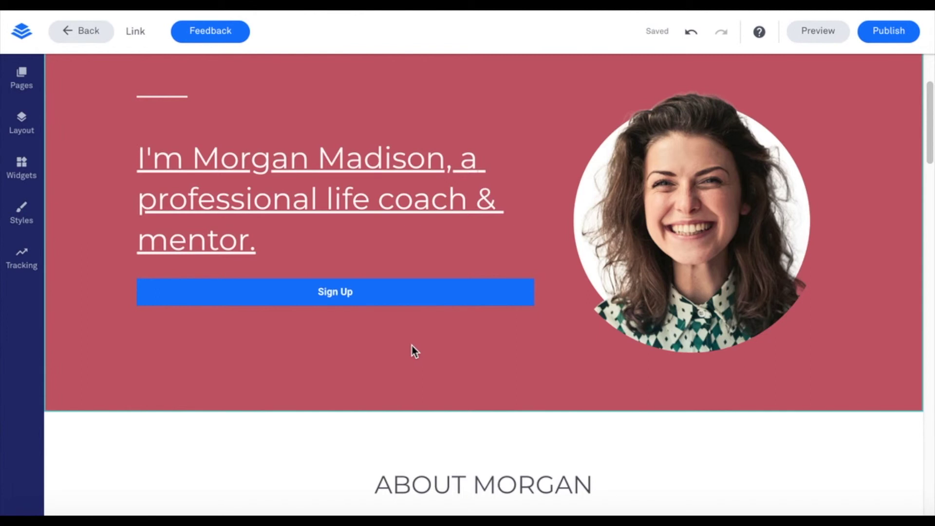
# Remove the Sign Up button's existing link to LOCATIONS / Location 2.
pyautogui.moveTo(390, 296)
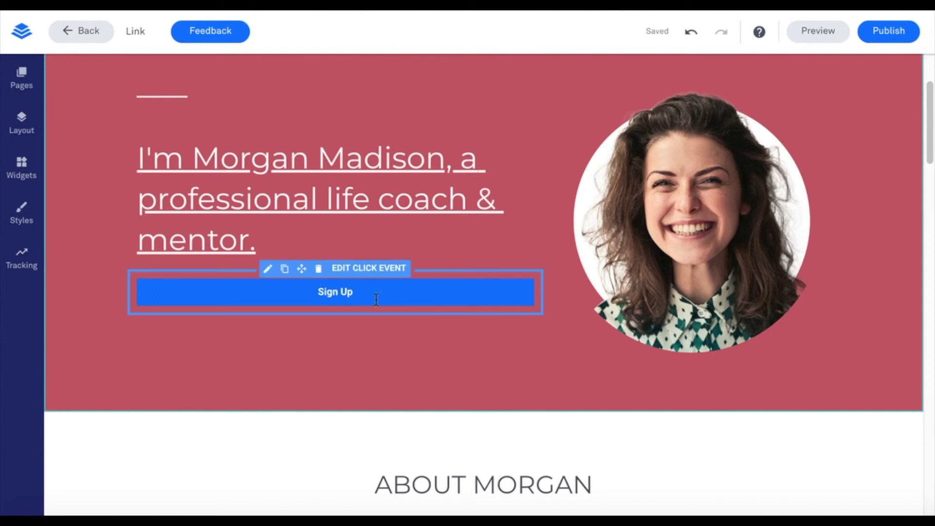
pyautogui.click(377, 273)
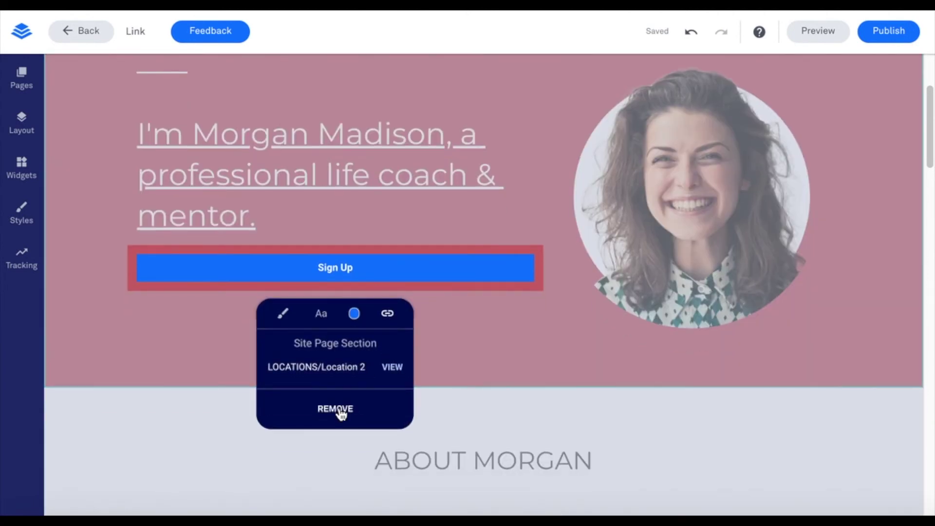
pyautogui.click(458, 372)
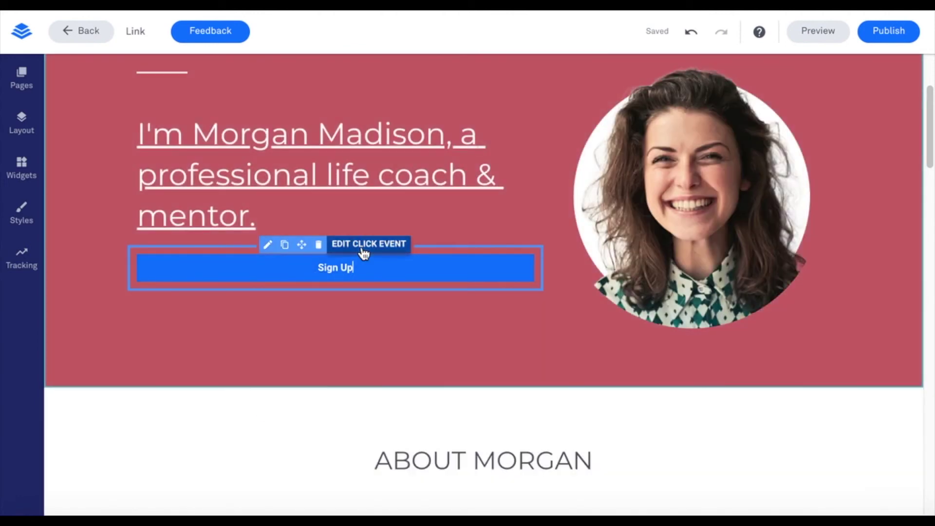
pyautogui.click(365, 254)
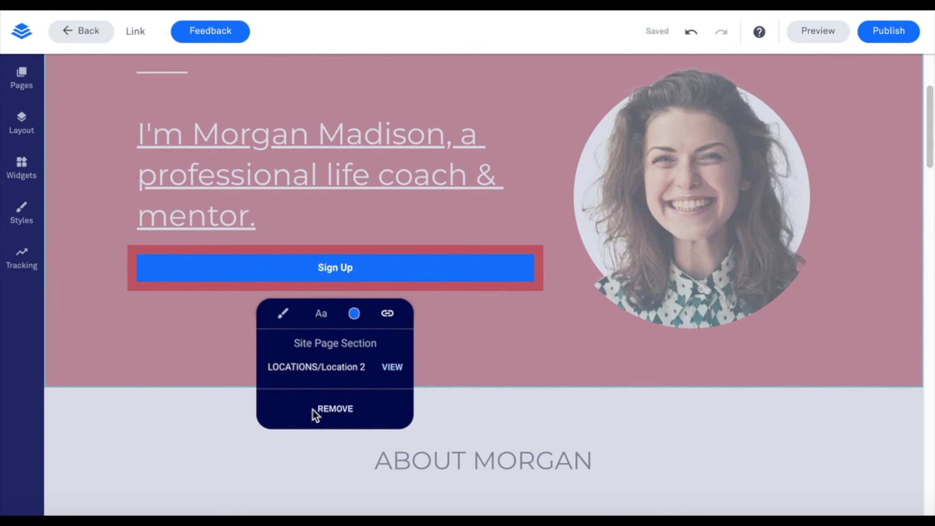
pyautogui.click(335, 409)
pyautogui.scroll(-1, 334, 414)
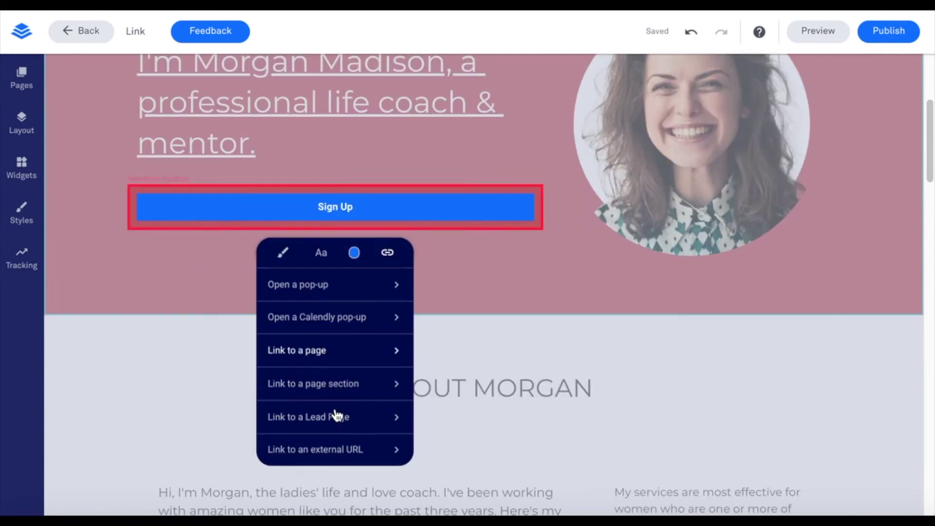
# Link Sign Up to the Consultation leadpage with Open in new window enabled.
pyautogui.click(352, 425)
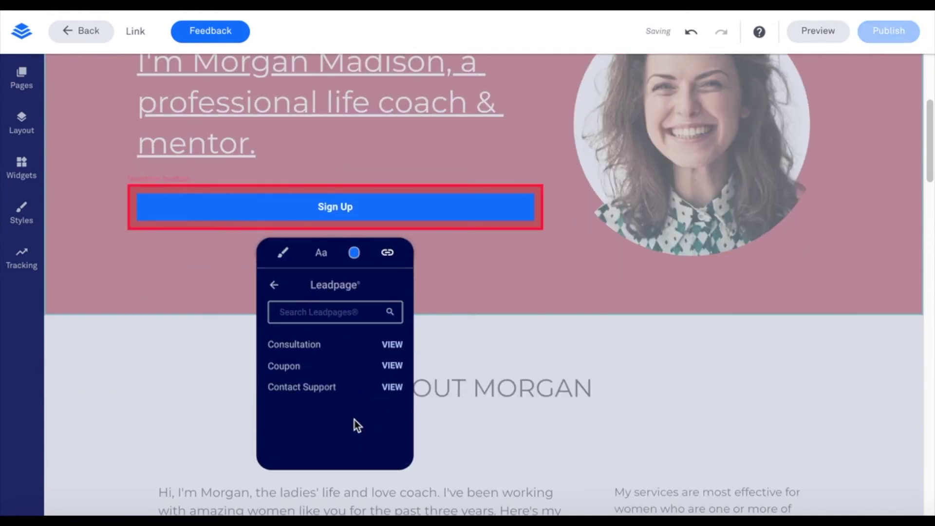
pyautogui.scroll(-1, 337, 395)
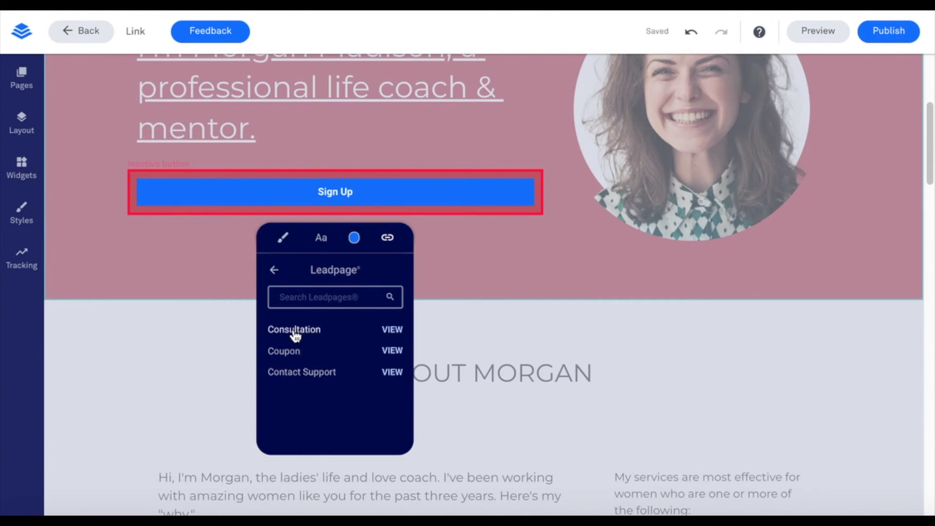
pyautogui.click(294, 331)
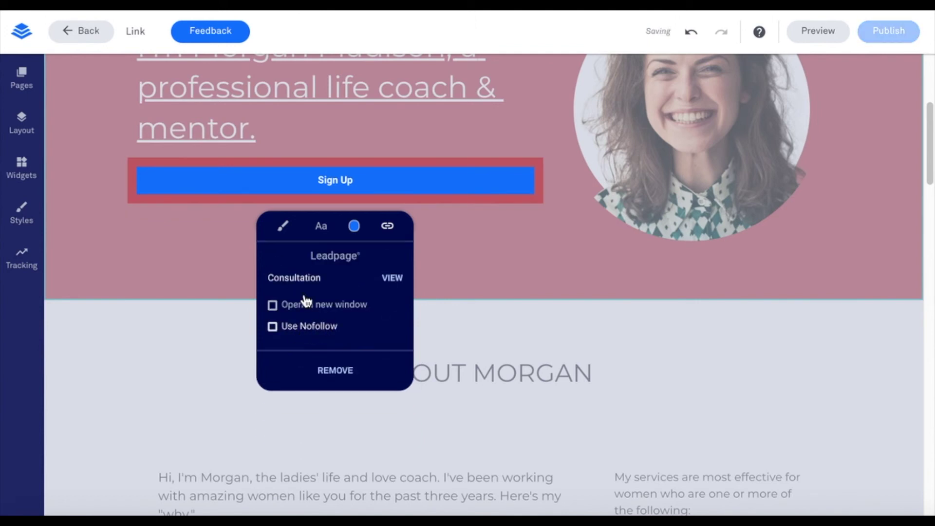
pyautogui.click(272, 305)
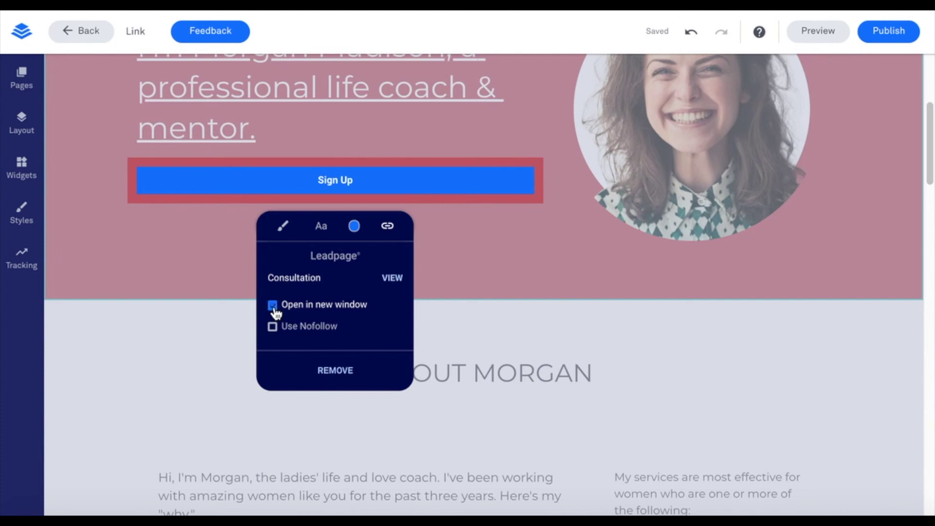
pyautogui.click(449, 295)
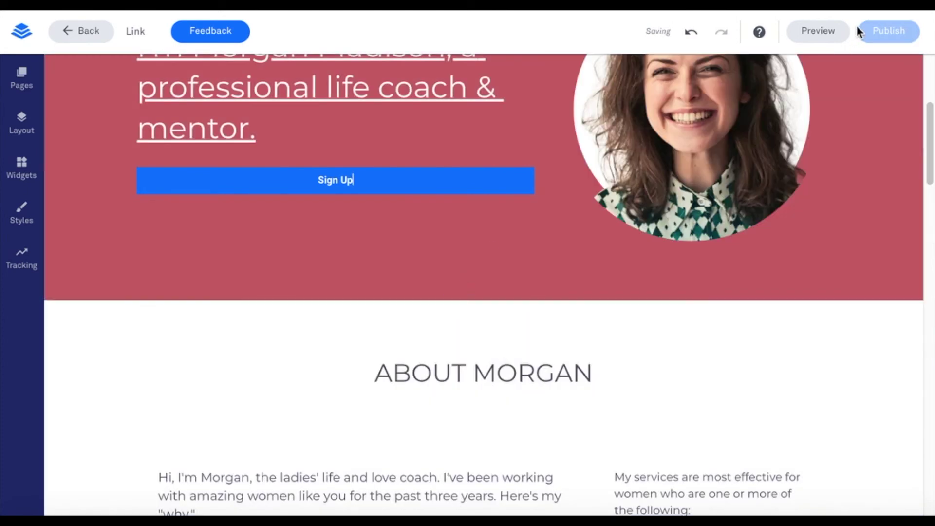
pyautogui.click(828, 31)
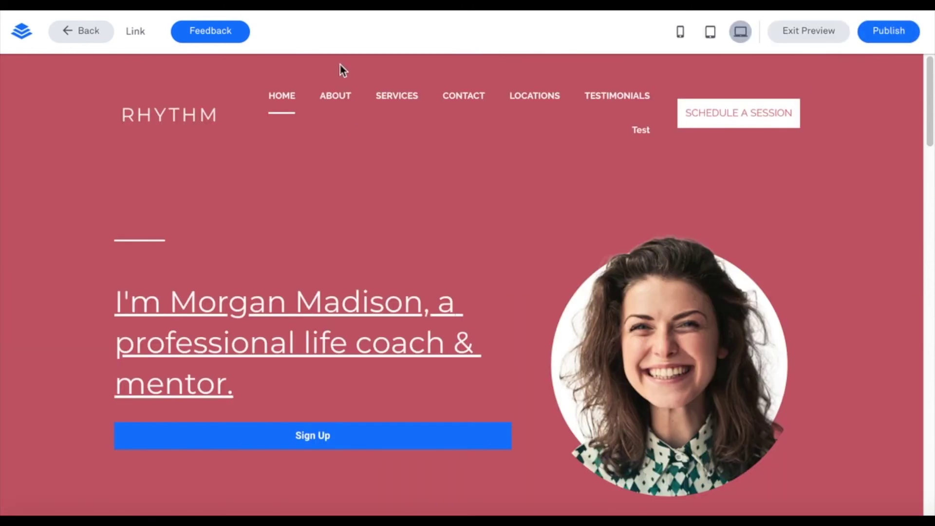
# Test Sign Up in the preview to confirm it opens the Consultation leadpage in a new window.
pyautogui.click(337, 441)
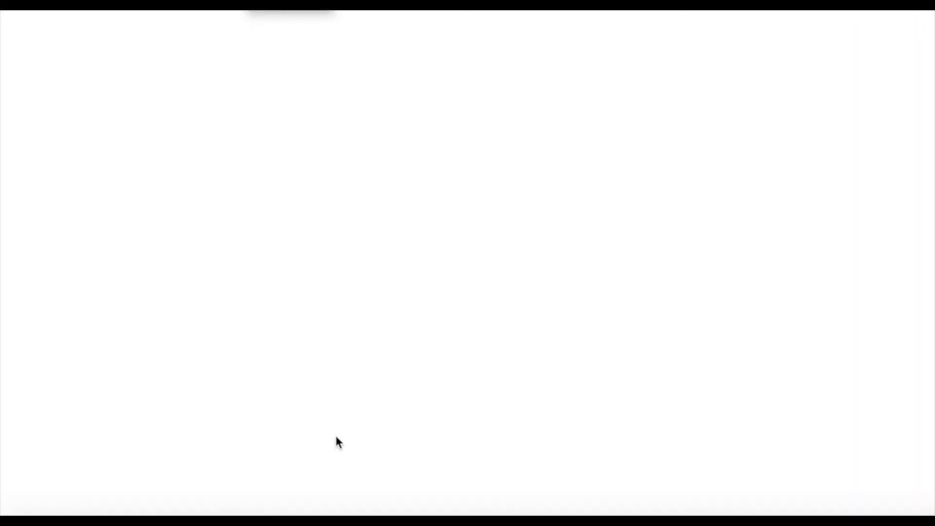